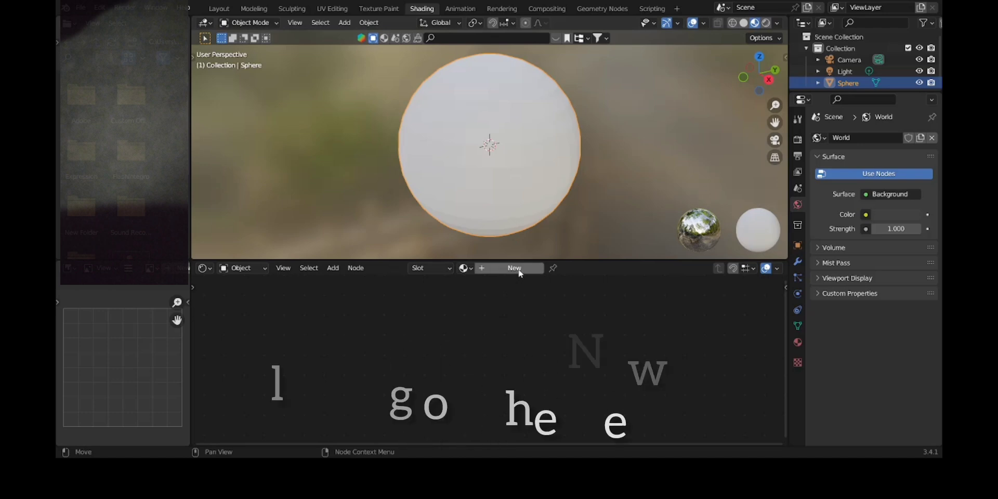
Step: Create a new material for the sphere and link an added ColorRamp node's Color output to the Principled BSDF Base Color
left_click(516, 268)
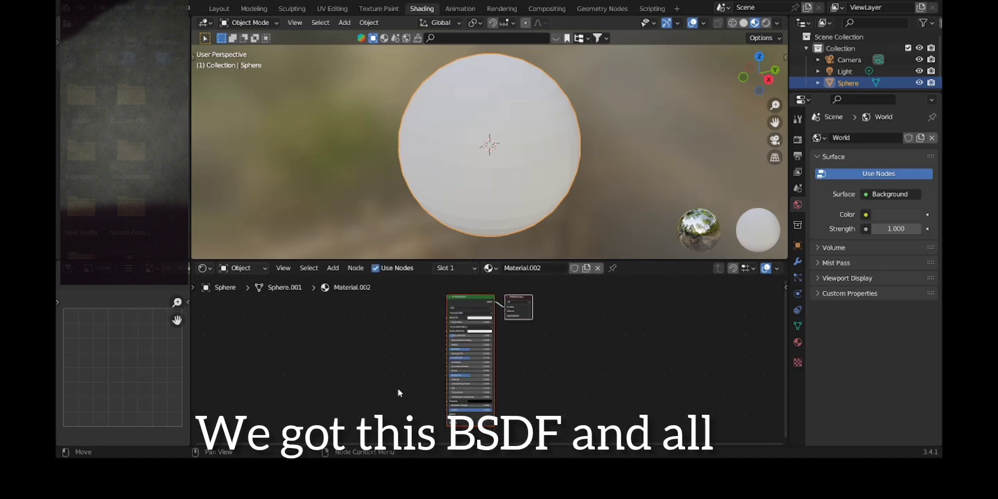
key("F3")
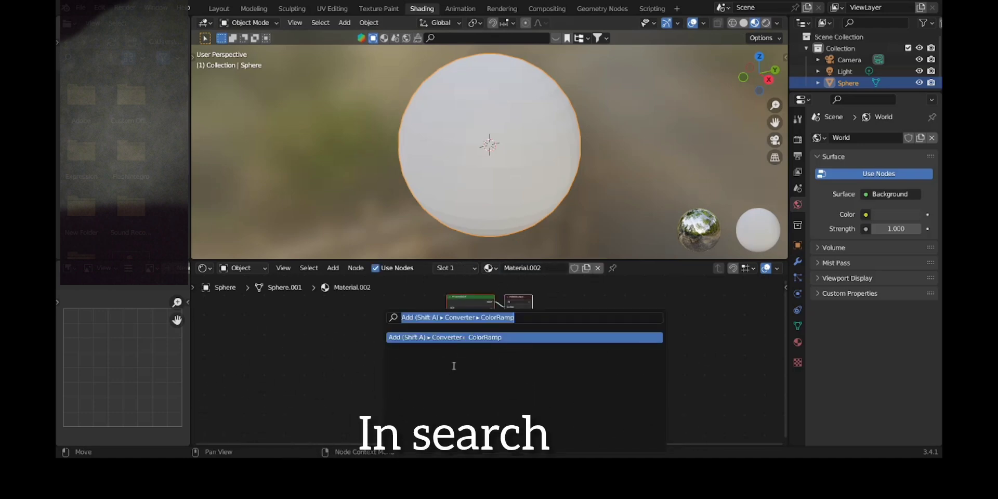
key("Return")
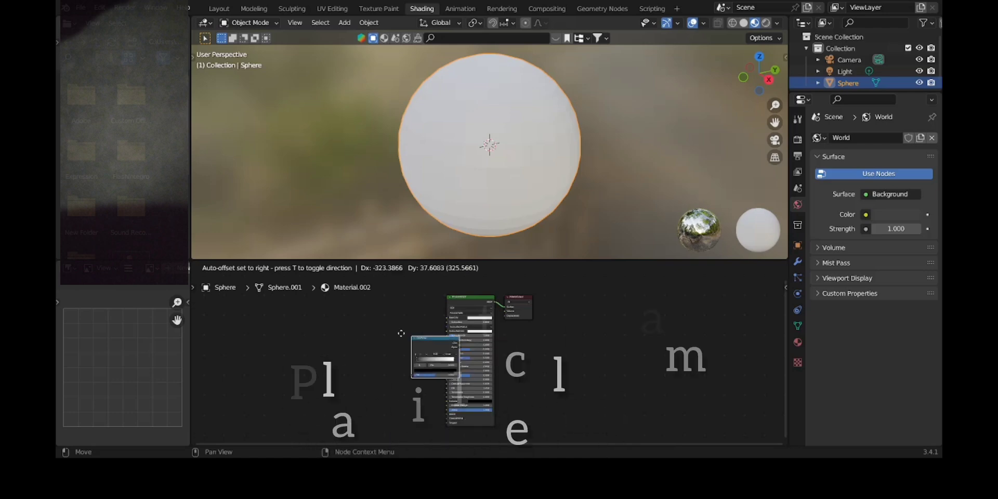
left_click(377, 302)
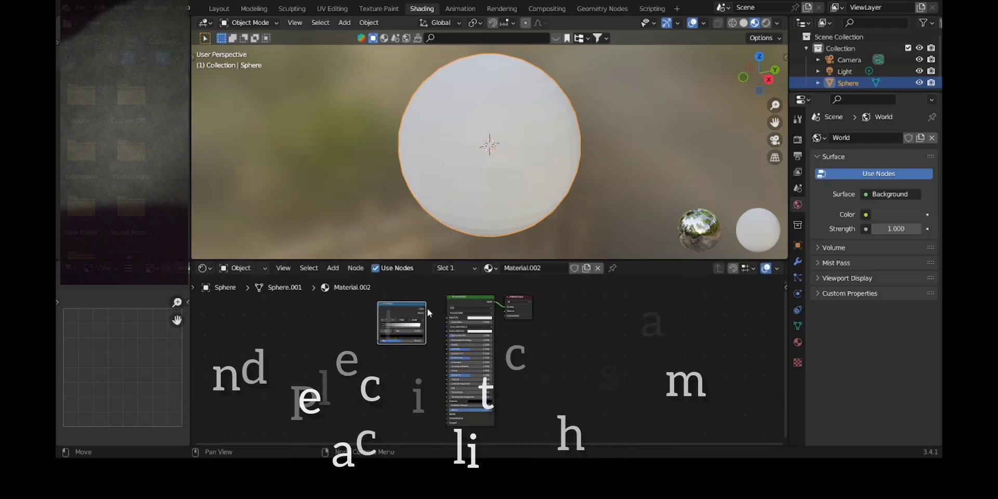
left_click_drag(426, 308, 447, 323)
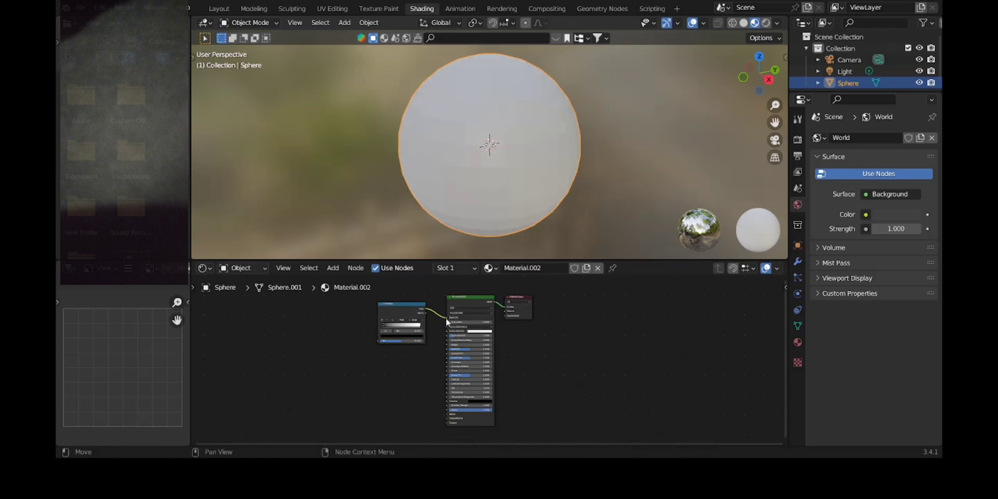
Step: Set the ColorRamp's black stop to the teal hex colour 2BA6AA
left_click(408, 309)
key("KP_Decimal")
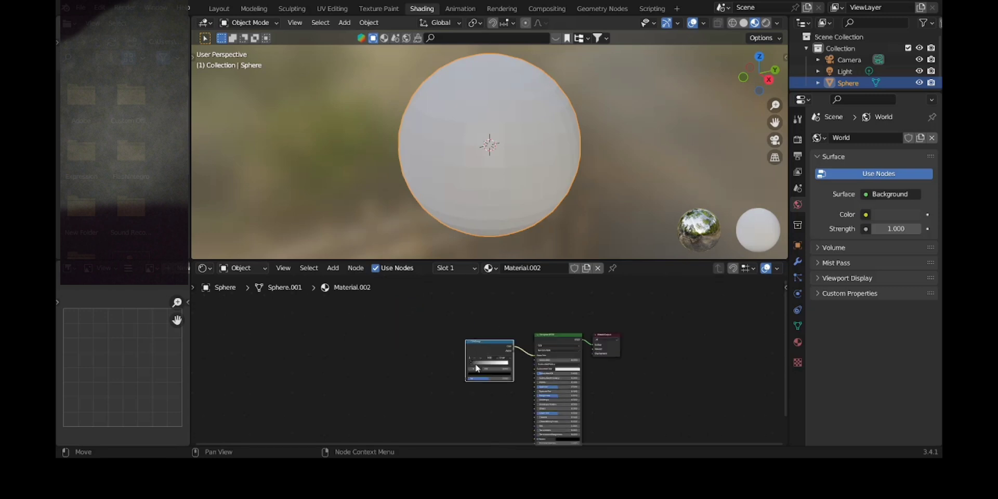
scroll(498, 368, "up", 2)
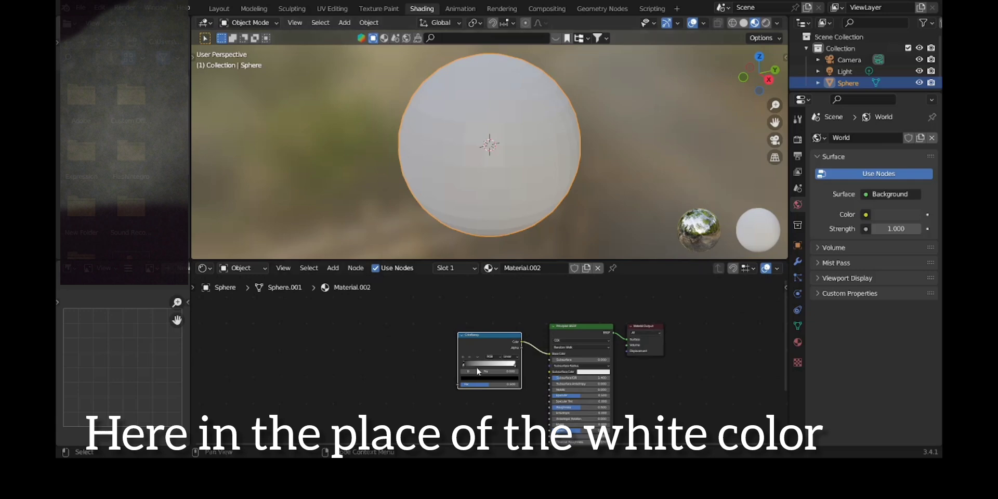
left_click(512, 381)
left_click(492, 353)
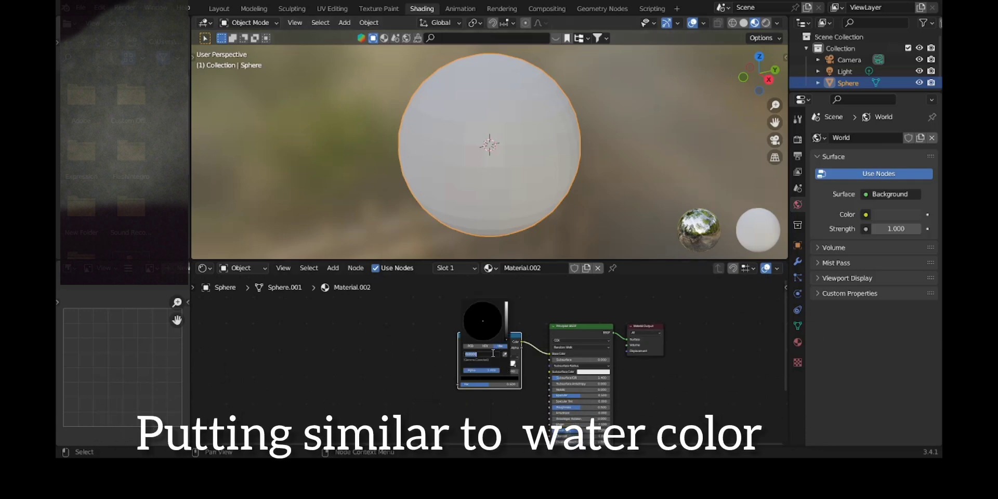
type("2BA6AA")
key("Return")
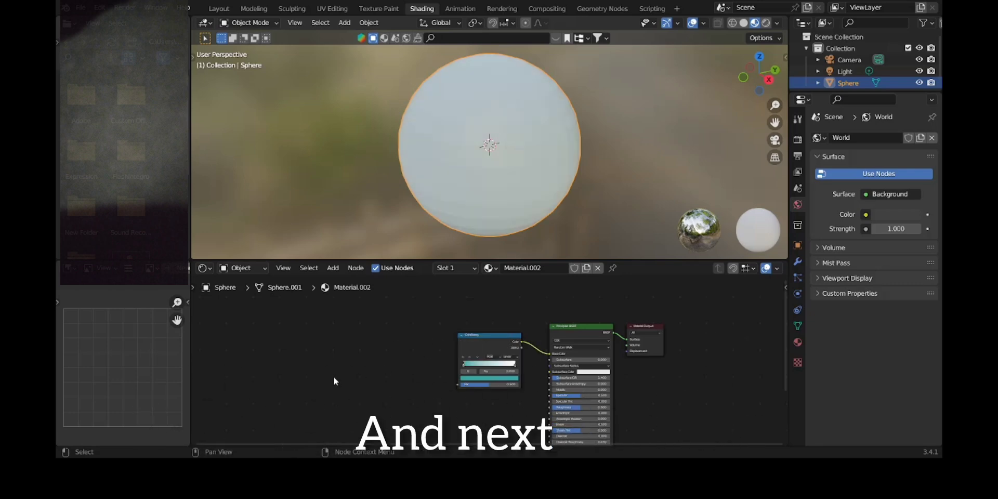
Step: Add a Wave Texture node before the ColorRamp and link its Color output to the ramp's Fac input
key("space")
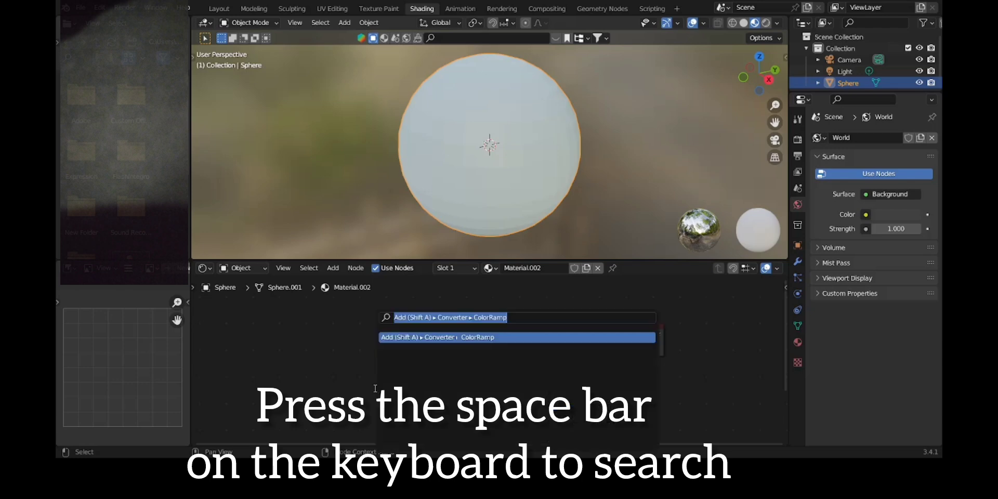
key("BackSpace")
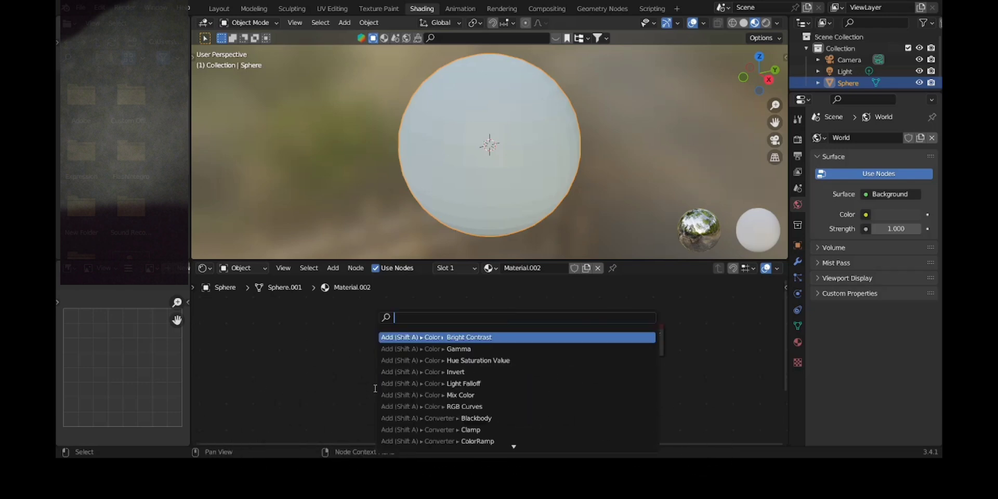
type("wave")
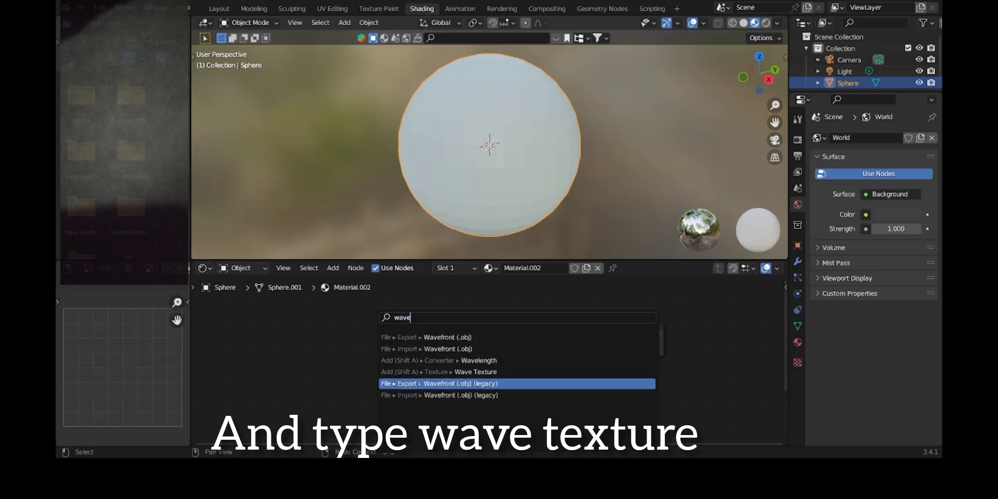
left_click(452, 371)
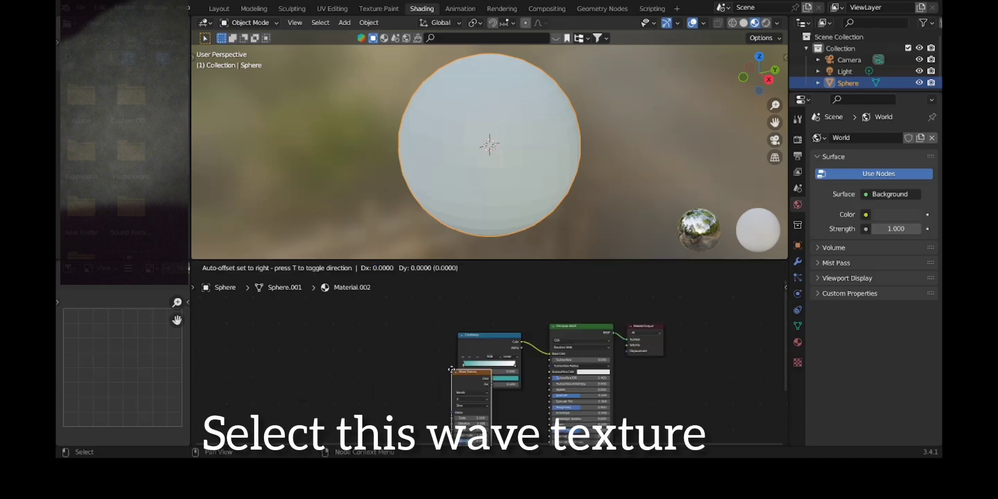
left_click(390, 329)
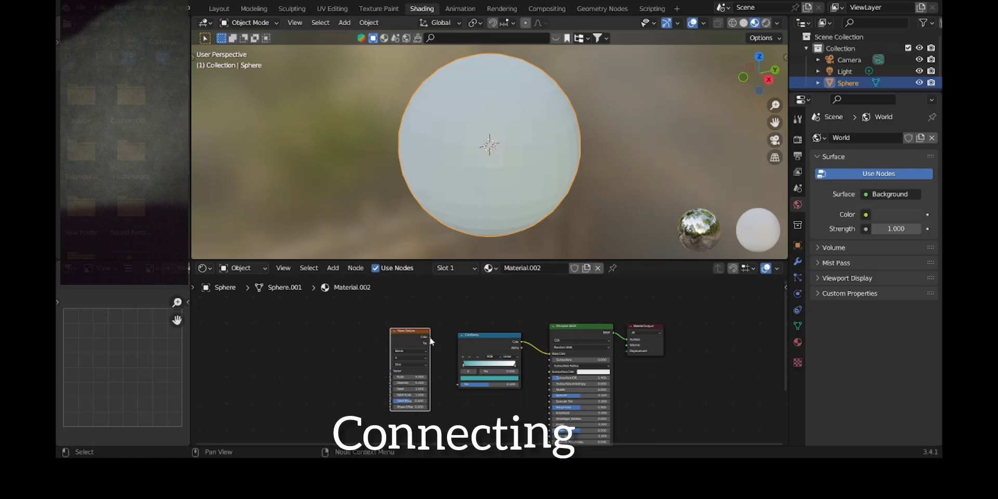
left_click_drag(430, 338, 460, 385)
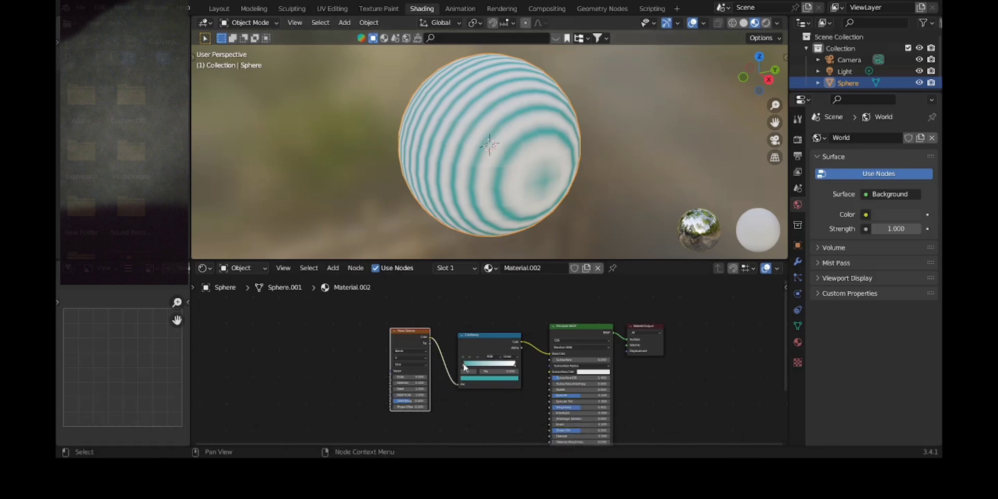
Step: Rearrange the ColorRamp stops so white sits at the start and teal at the far end of the gradient
mouse_move(464, 365)
left_mouse_down()
mouse_move(512, 365)
mouse_move(451, 373)
left_mouse_up()
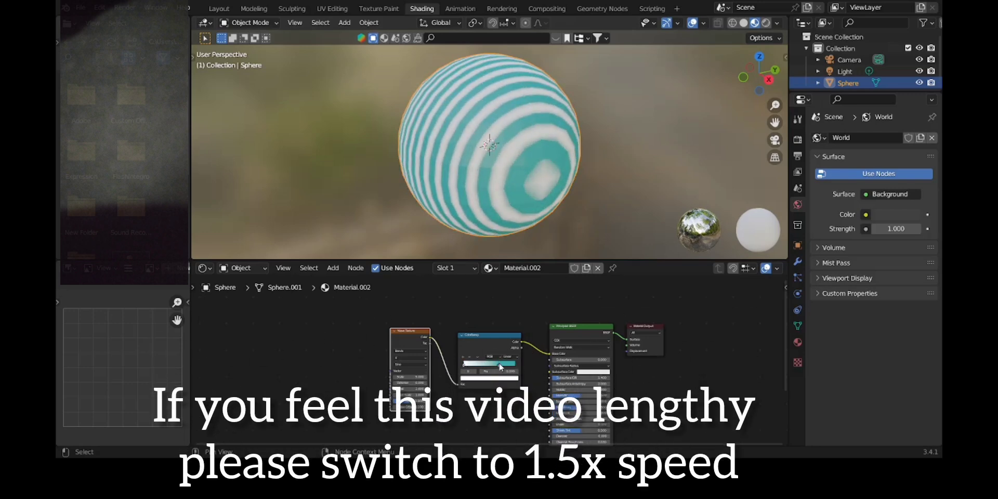
left_click_drag(501, 367, 518, 368)
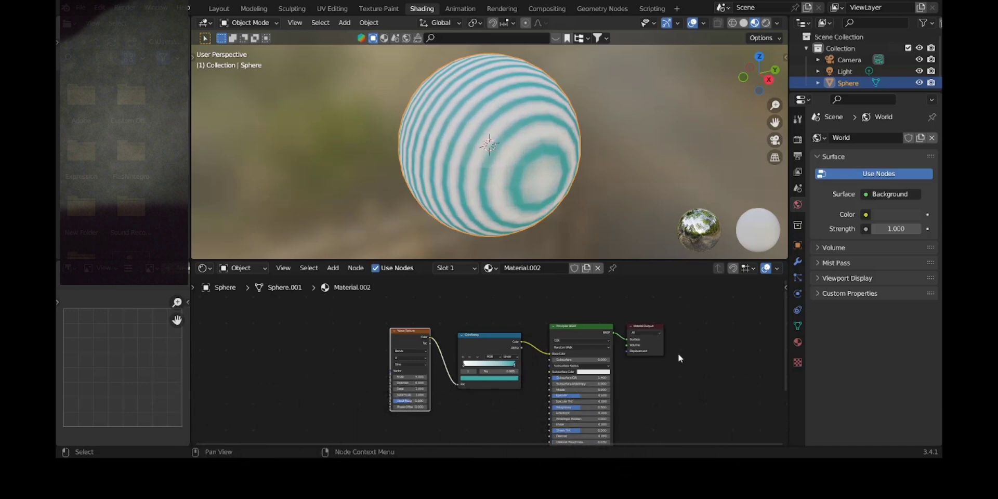
Step: Duplicate the ColorRamp node below the original and move the Wave Texture node away to make room for the copy
scroll(678, 358, "down", 2, "shift")
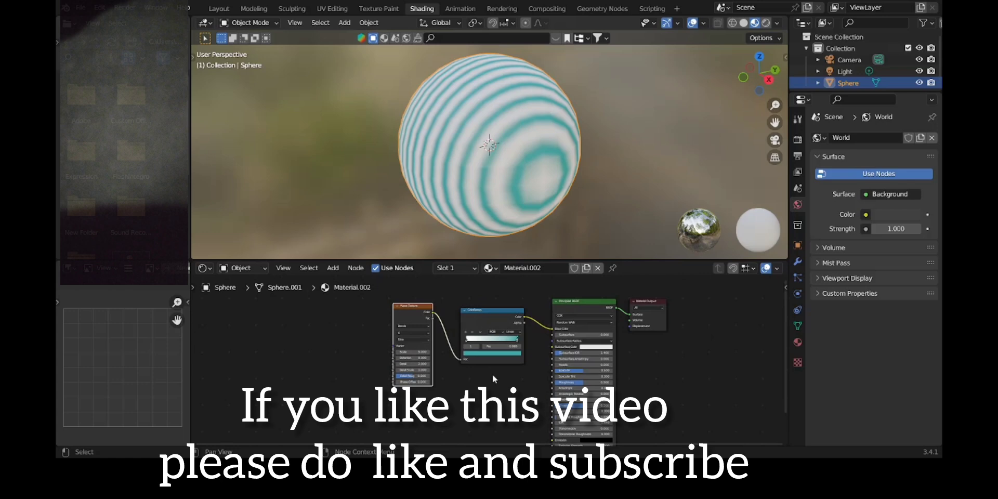
left_click(486, 322)
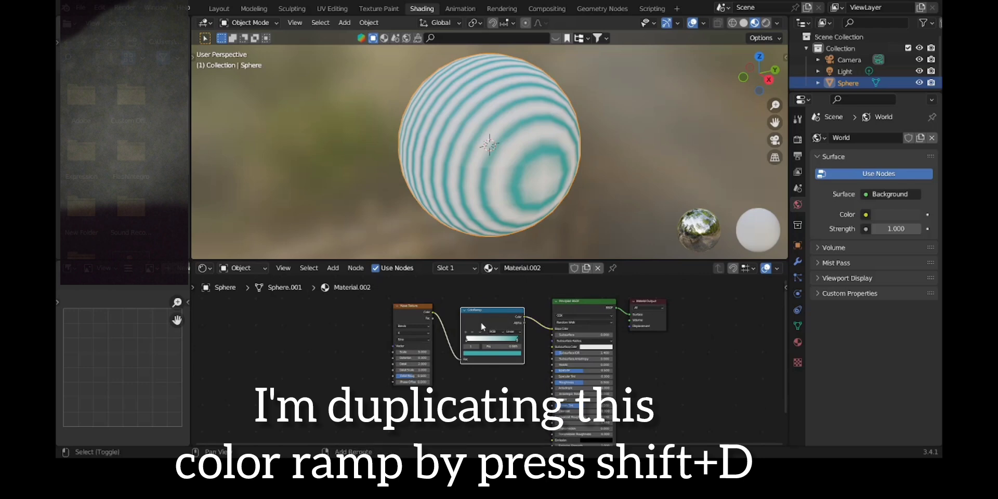
key("shift+d")
left_click(436, 413)
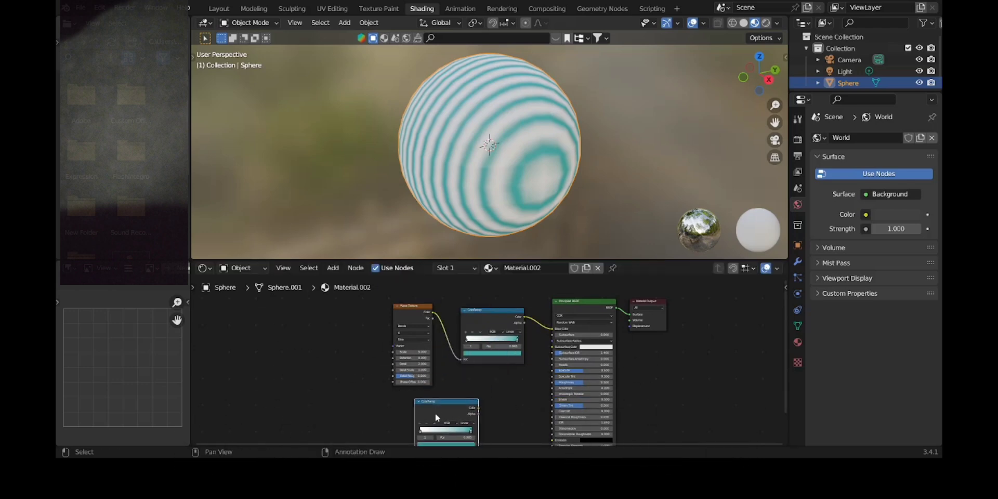
left_click(404, 317)
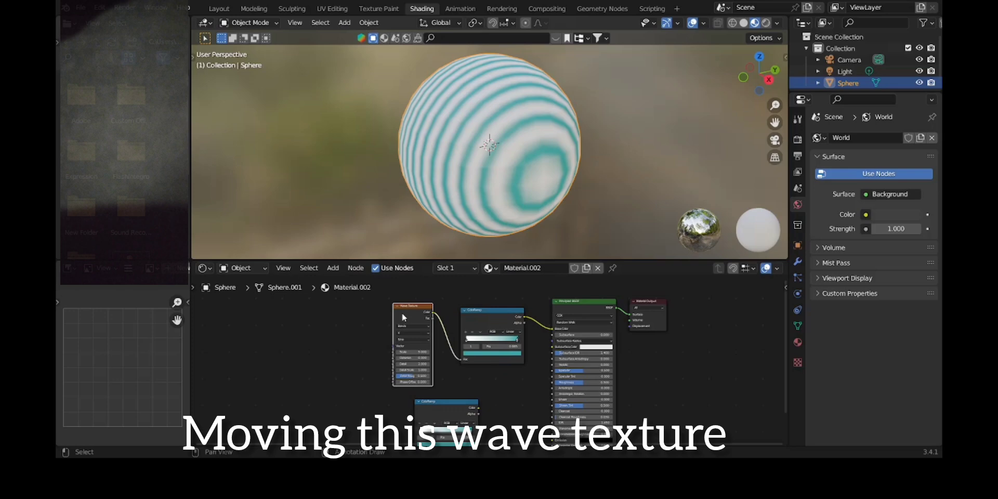
left_click_drag(404, 317, 347, 324)
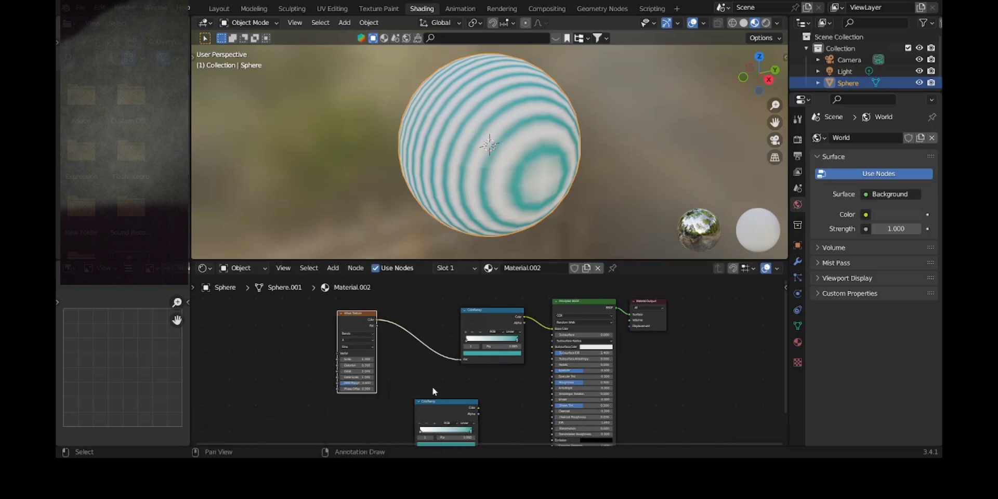
left_click_drag(430, 407, 416, 386)
Step: Add a Bump node beside the duplicated ColorRamp and link its Normal output to the Principled BSDF Normal input
key("space")
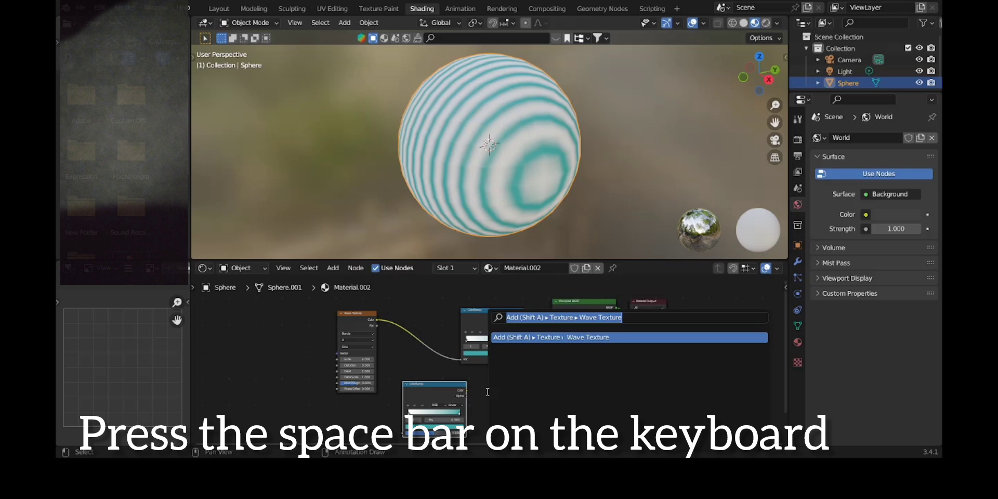
type("bum")
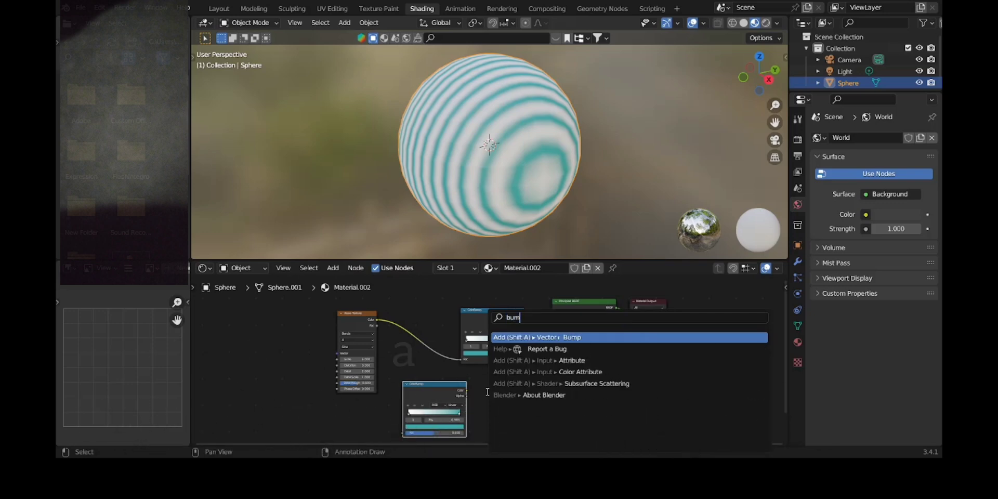
type("p")
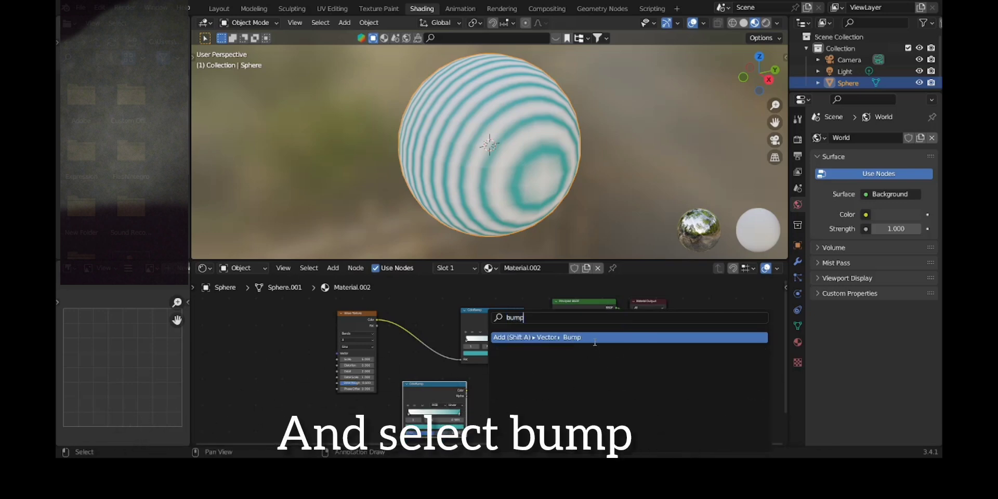
left_click(595, 338)
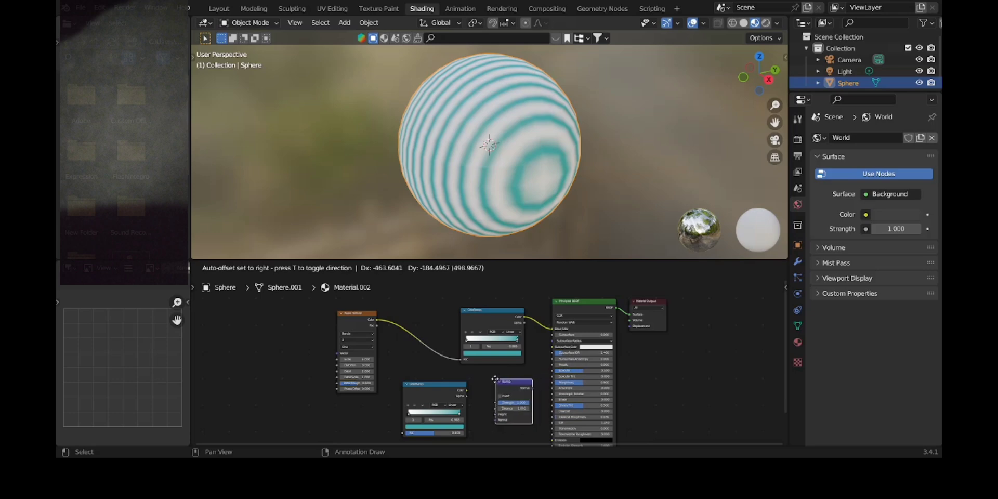
left_click(490, 379)
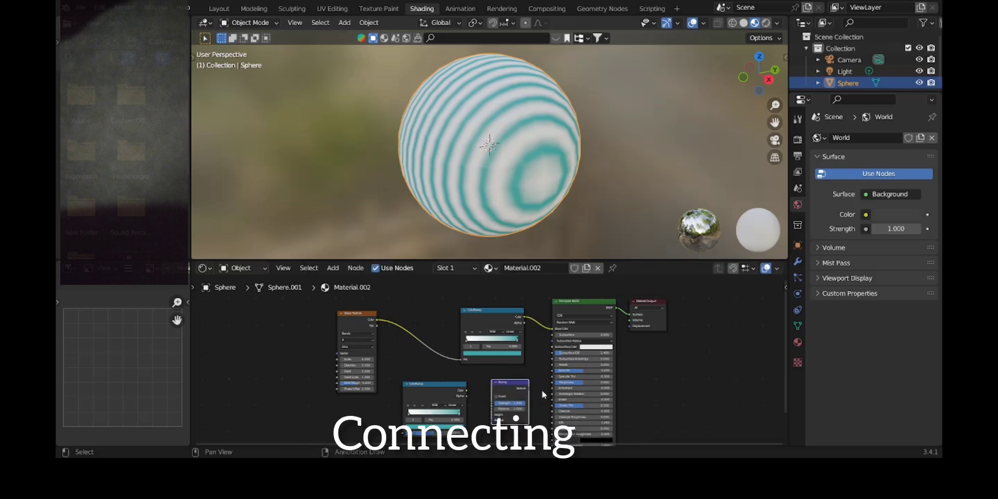
scroll(568, 390, "down", 3, "shift")
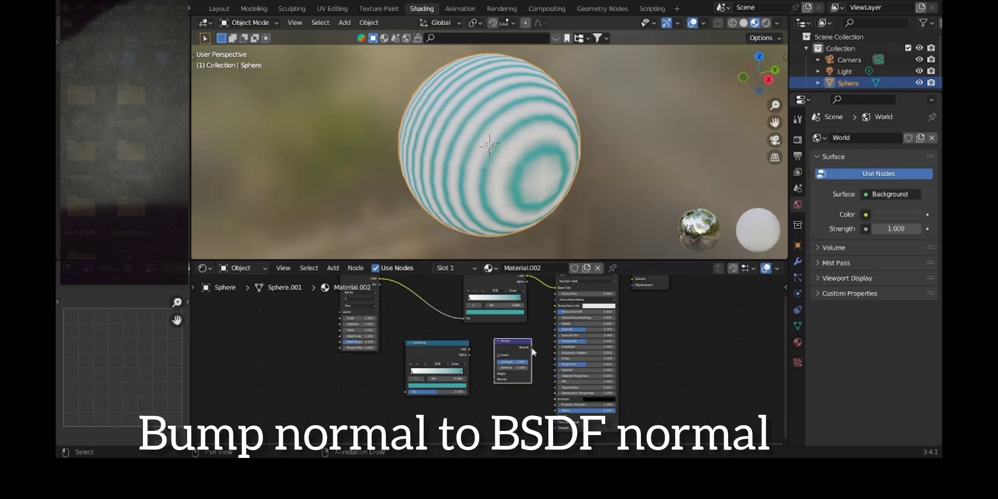
left_click_drag(532, 348, 556, 419)
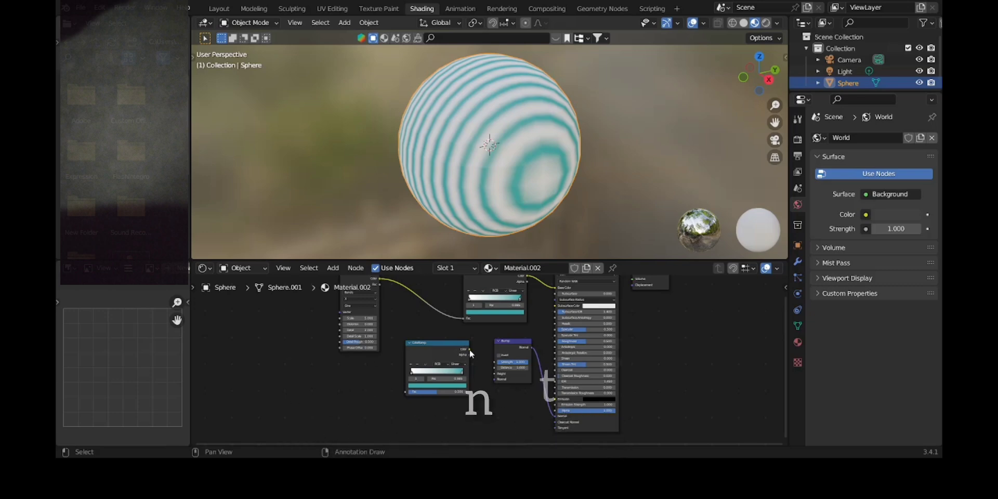
Step: Link the second ColorRamp's Color to the Bump Height and the Wave Texture's Color to that ramp's Fac
left_click_drag(469, 349, 495, 374)
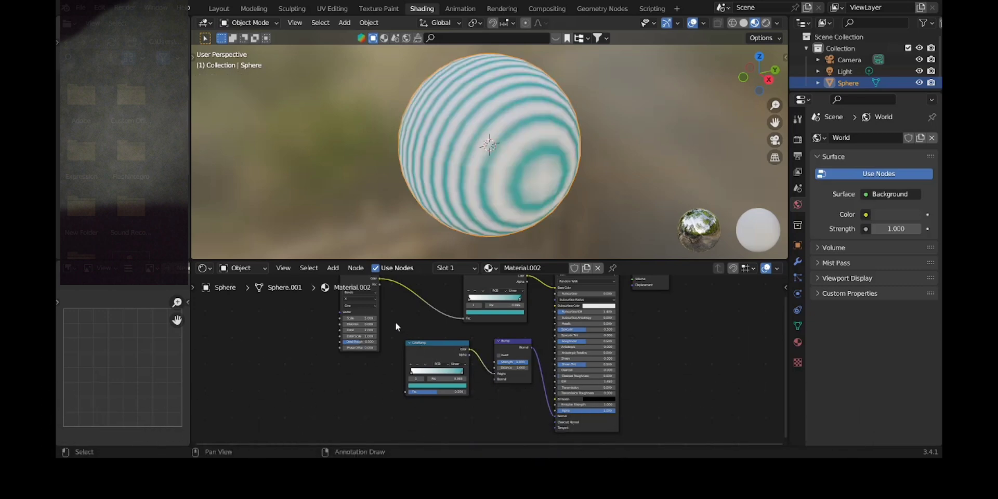
scroll(390, 319, "up", 1)
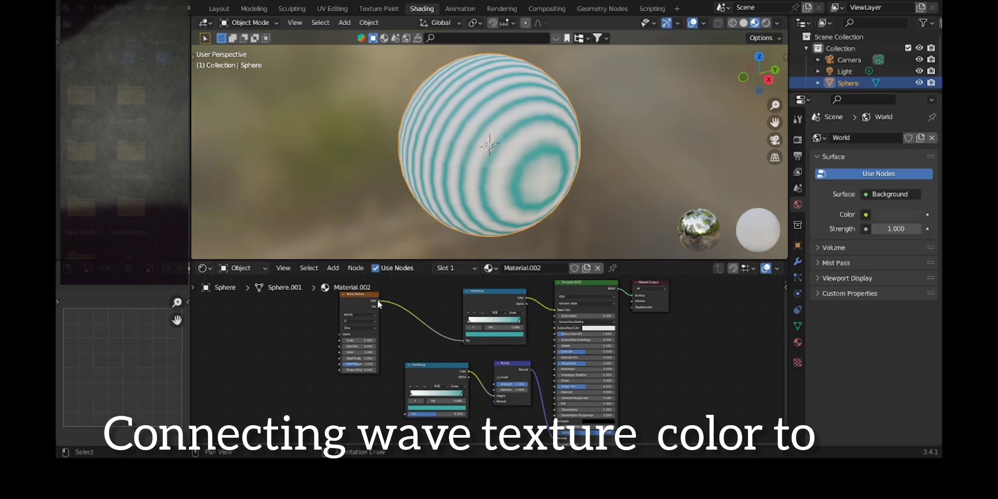
left_click_drag(379, 301, 405, 415)
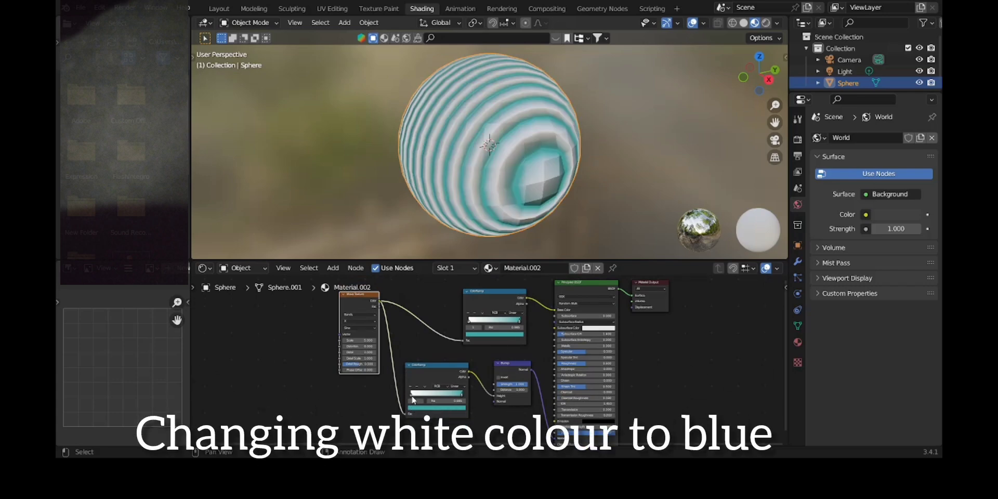
Step: Change the white starting stop of the lower ColorRamp, which feeds the Bump node, to a deep saturated blue
left_click(413, 396)
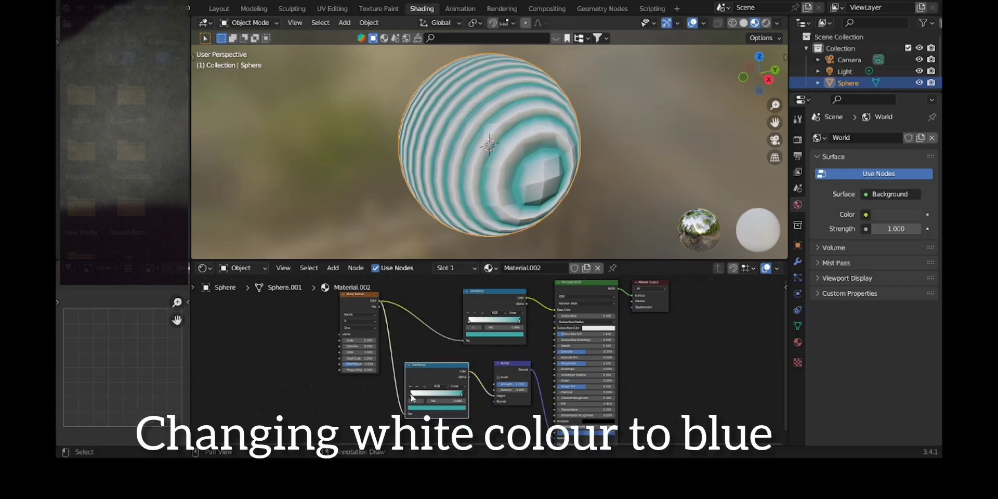
left_click(411, 396)
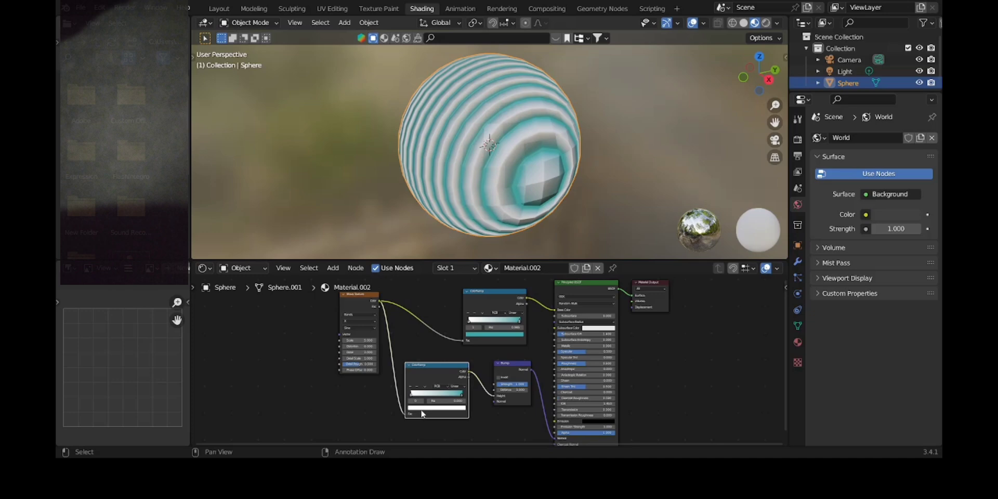
left_click(422, 409)
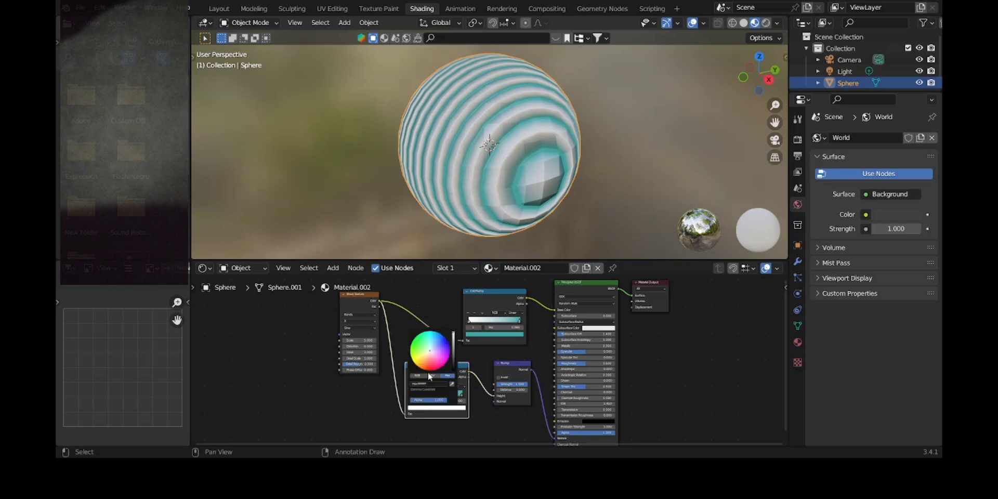
left_click_drag(438, 344, 436, 339)
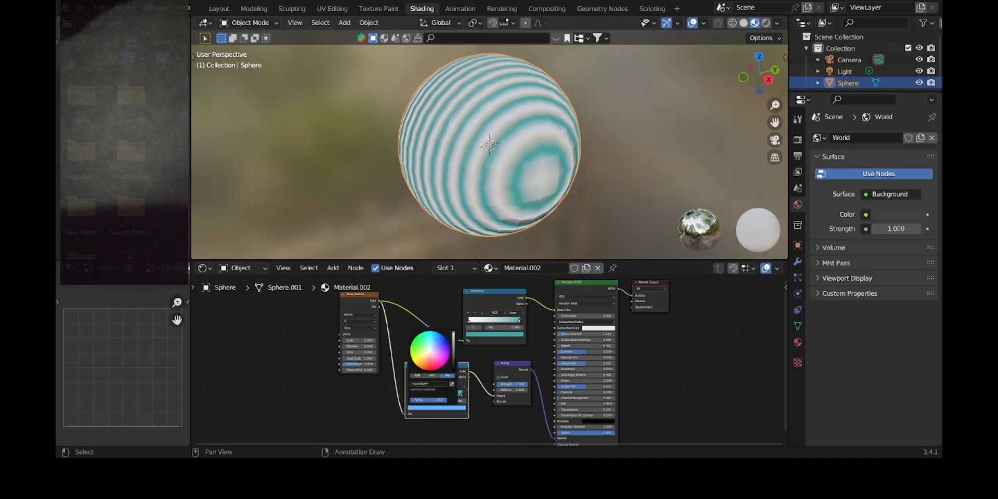
left_click(439, 342)
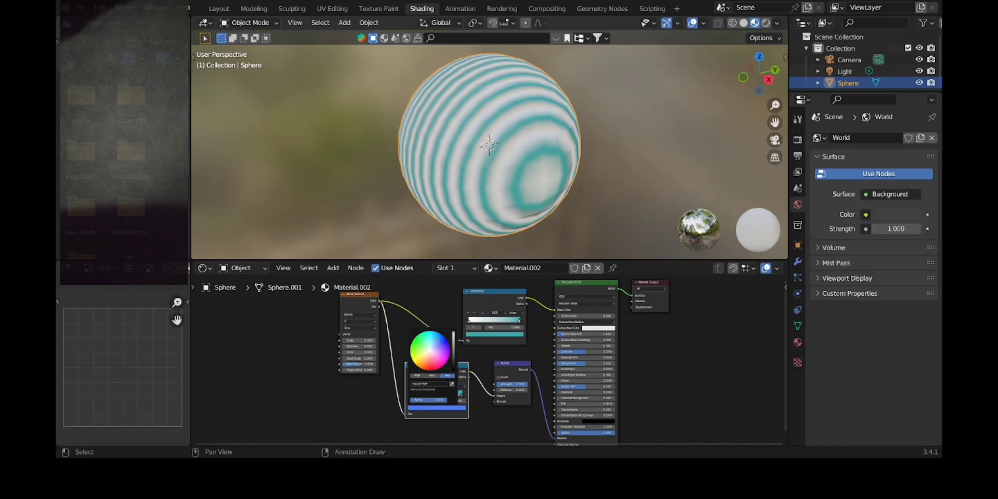
left_click(446, 345)
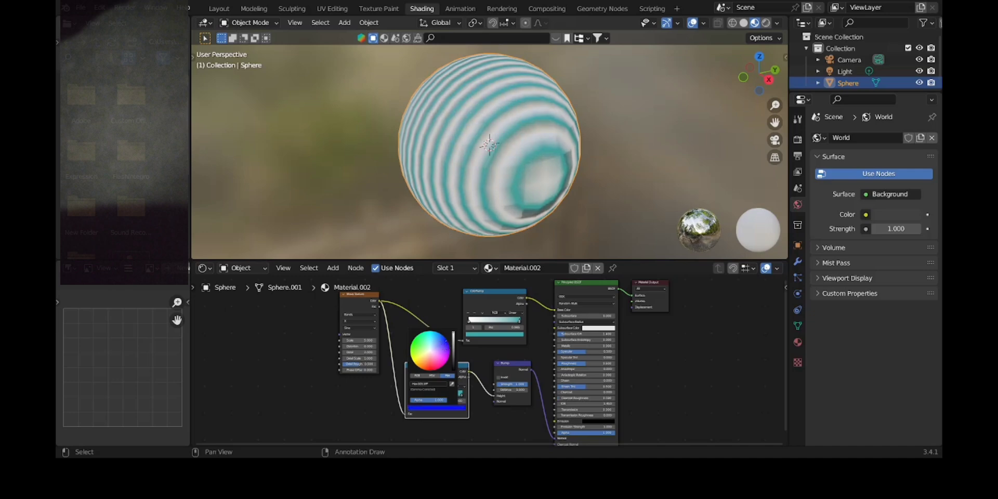
left_click(445, 343)
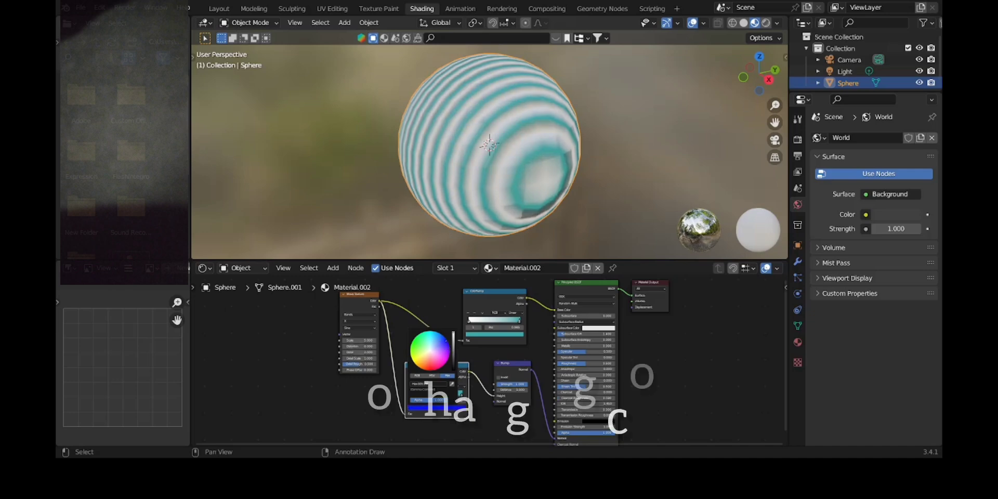
Step: Change the white starting stop of the upper ColorRamp to violet-blue, hex 6E7AFF
left_click(468, 323)
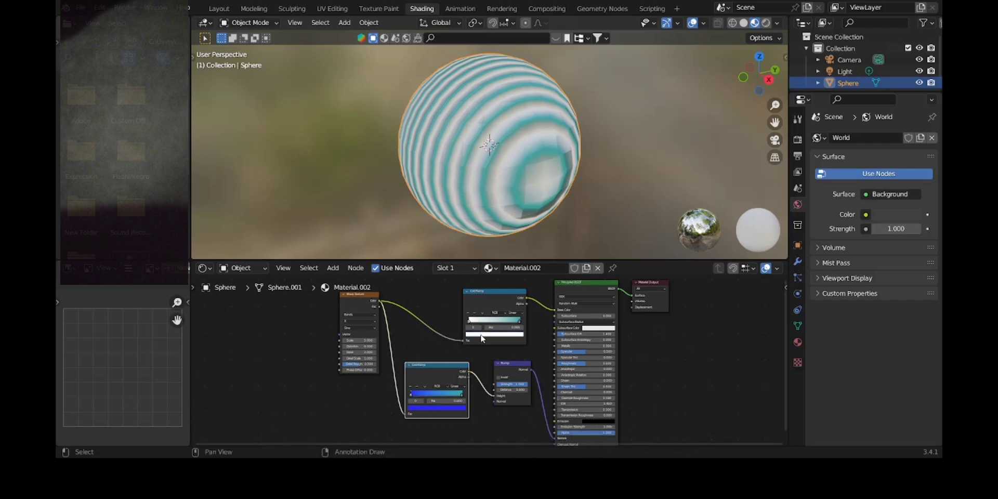
left_click(482, 335)
left_click(499, 270)
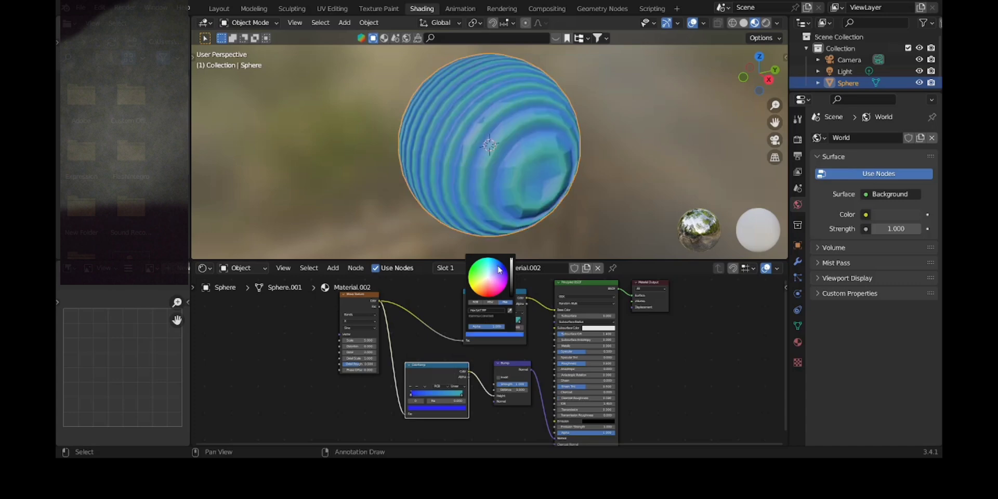
left_click_drag(499, 274, 501, 274)
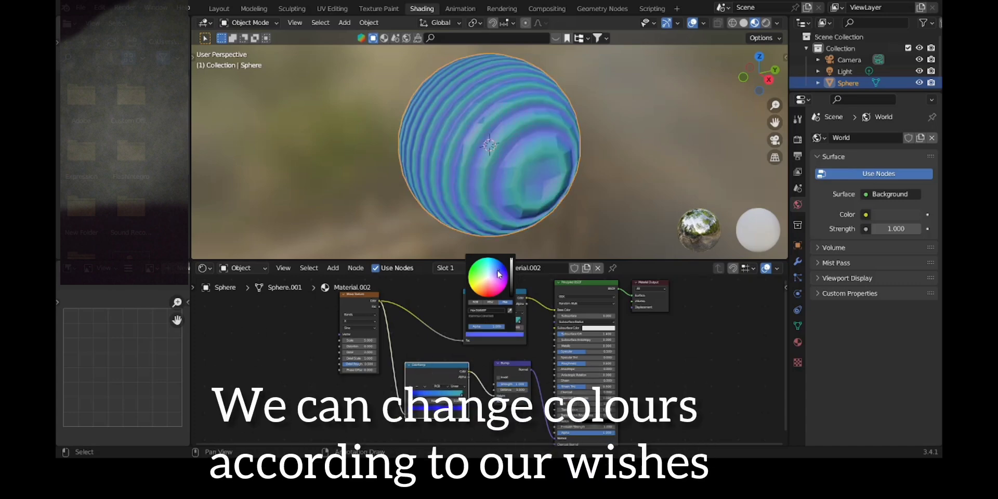
left_click(500, 271)
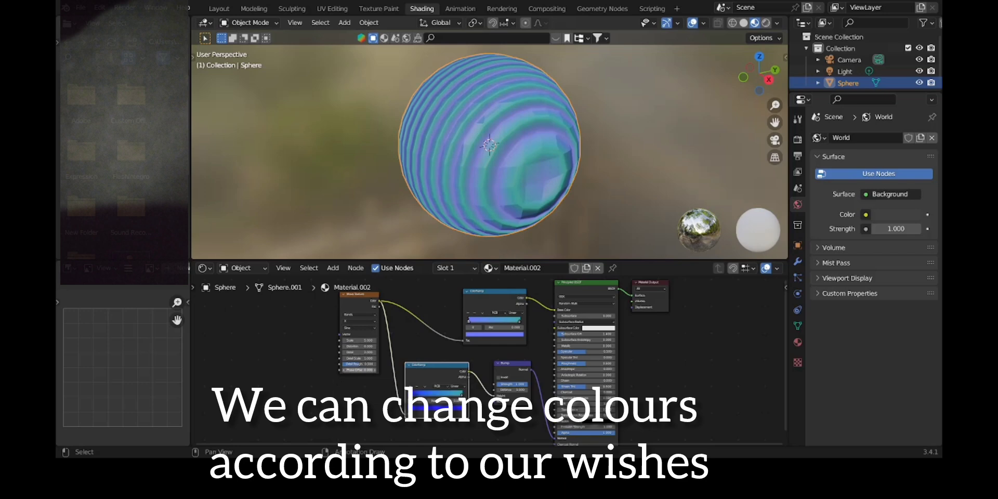
left_click(704, 318)
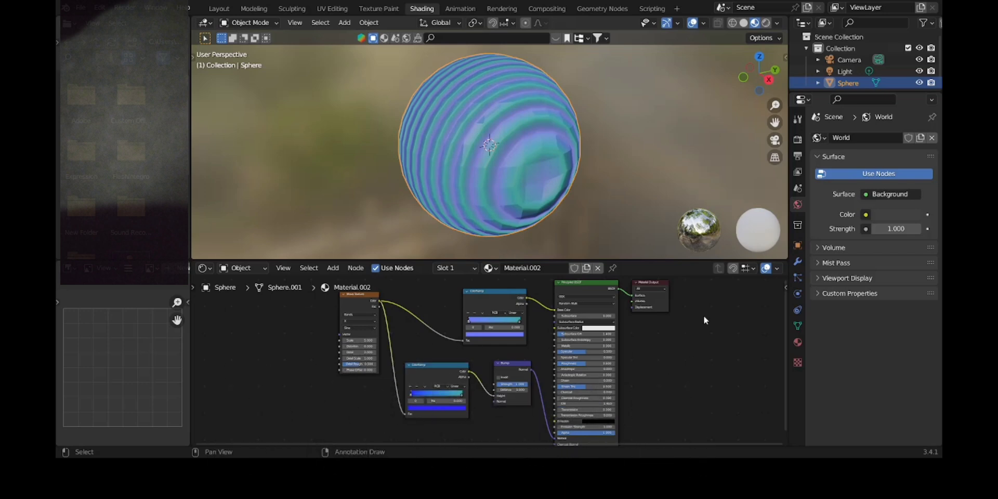
Step: Set the Distortion of the Wave Texture node to 23
left_click(352, 305)
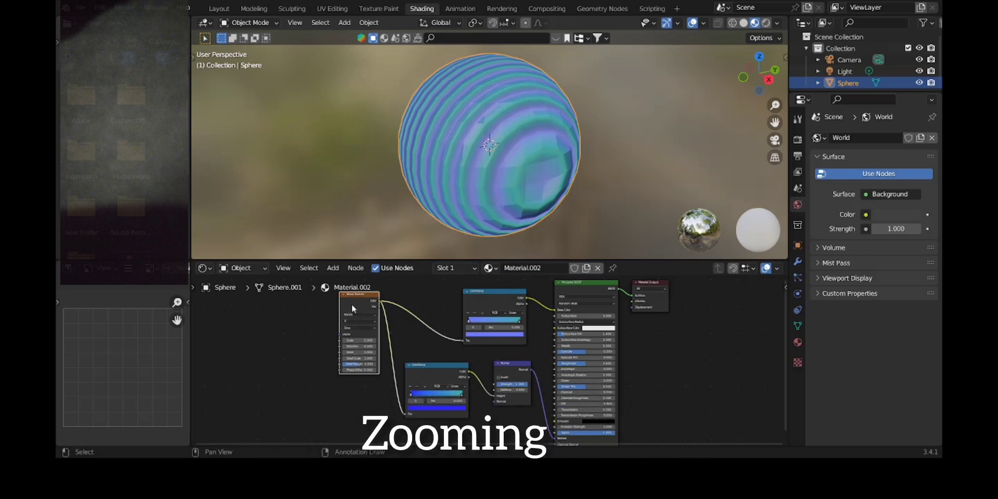
key("KP_Decimal")
scroll(544, 316, "up", 3)
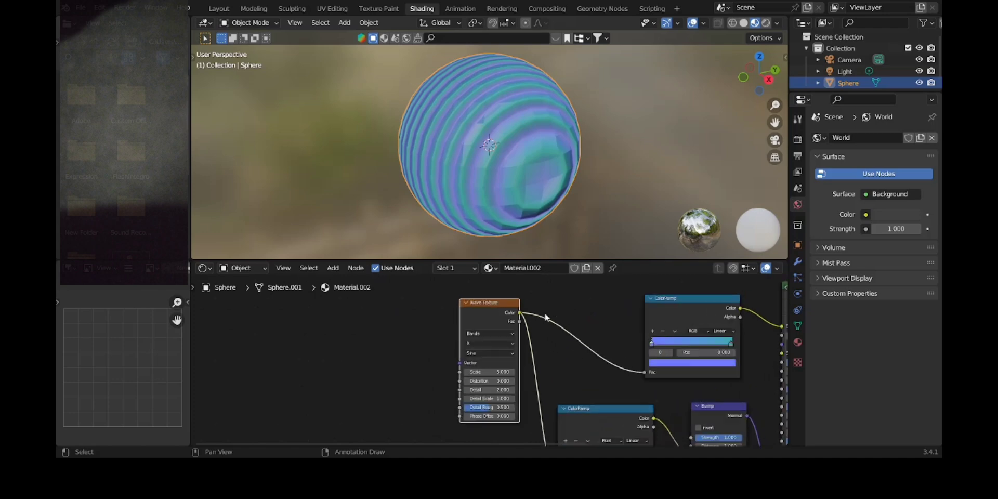
scroll(546, 317, "down", 2)
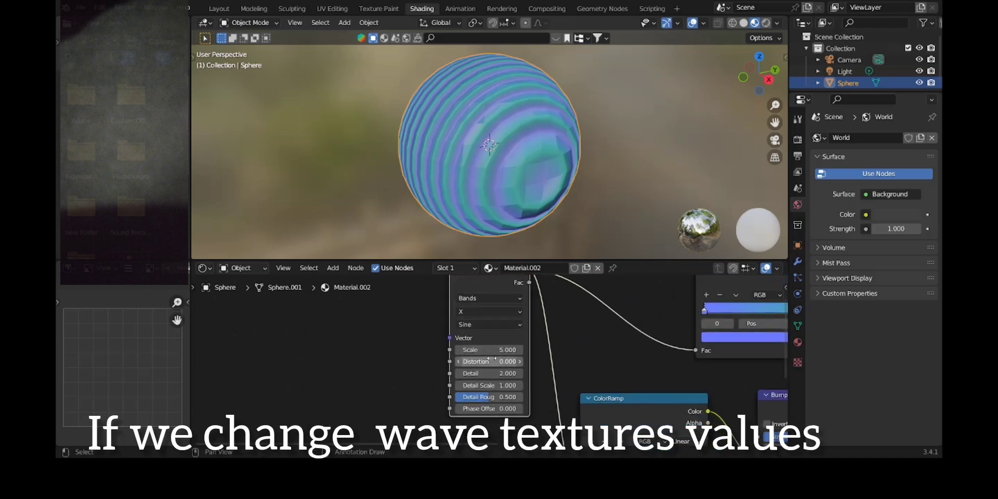
left_click(482, 362)
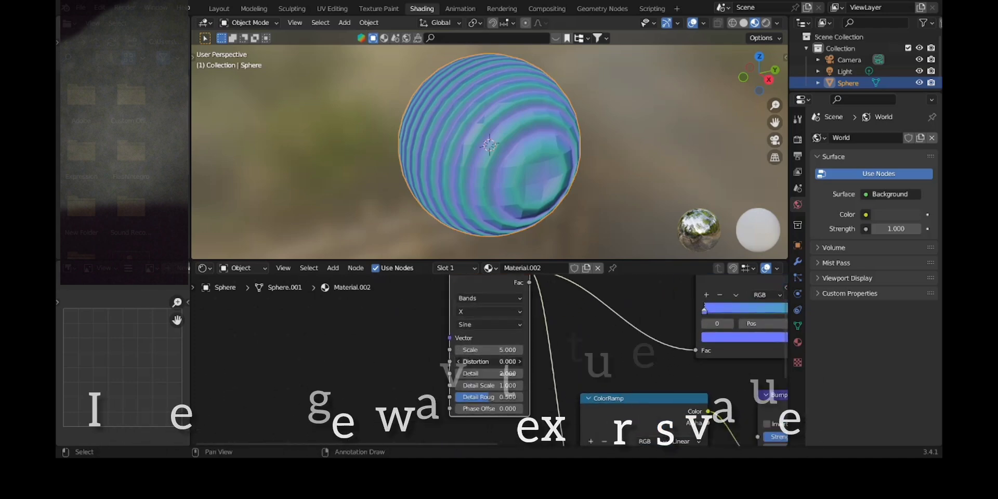
type("23")
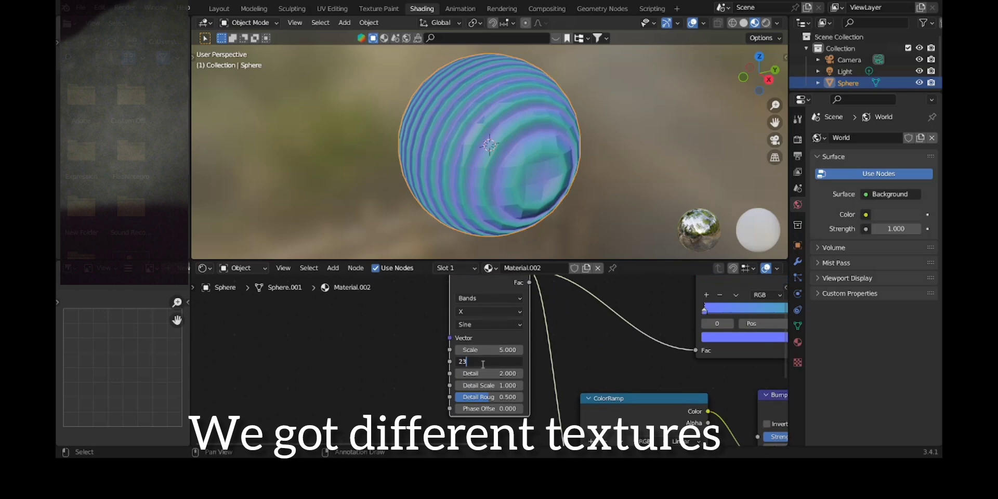
key("Return")
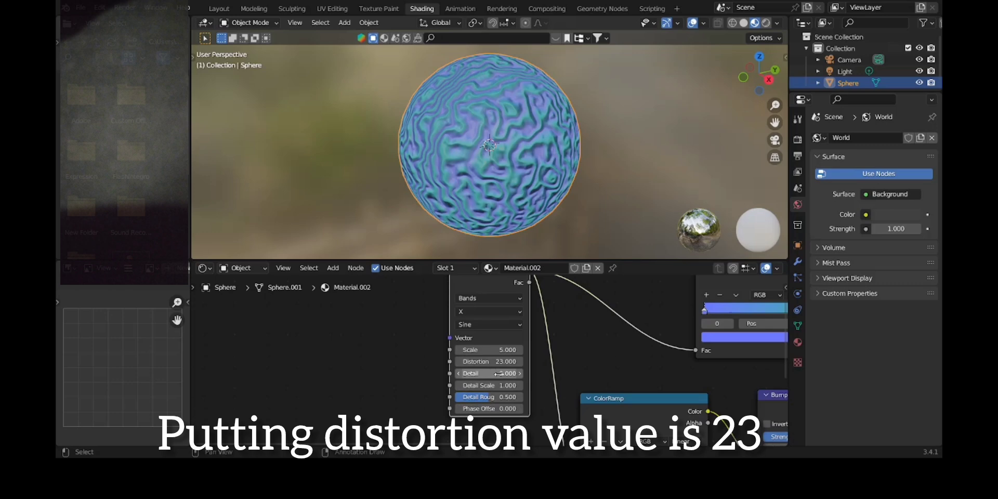
Step: Set the Wave Texture's Detail to 1 and raise its Phase Offset to 7.4
left_click(499, 373)
key("BackSpace")
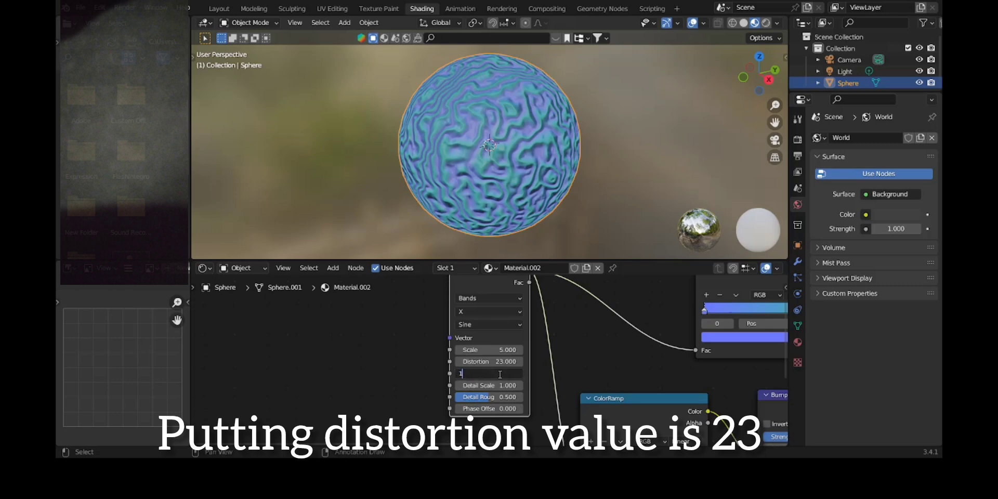
type("1")
key("Return")
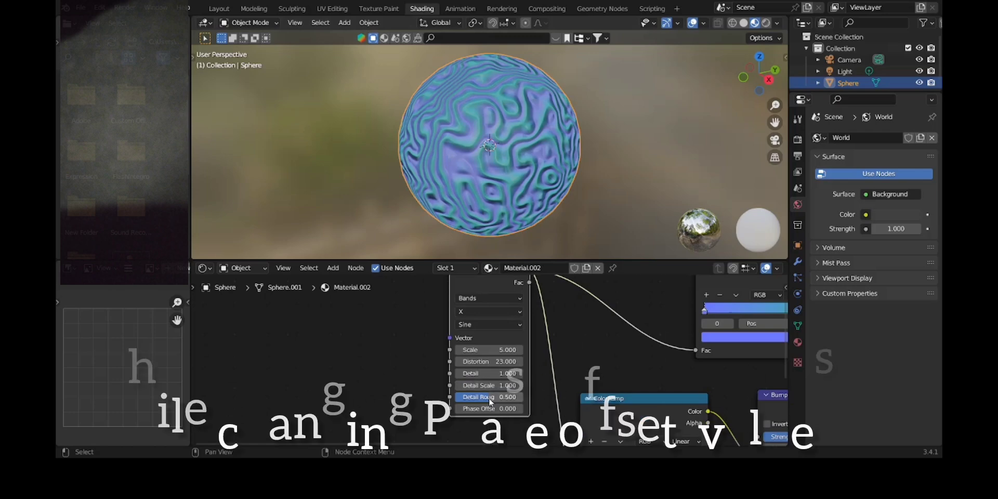
left_click_drag(470, 411, 556, 412)
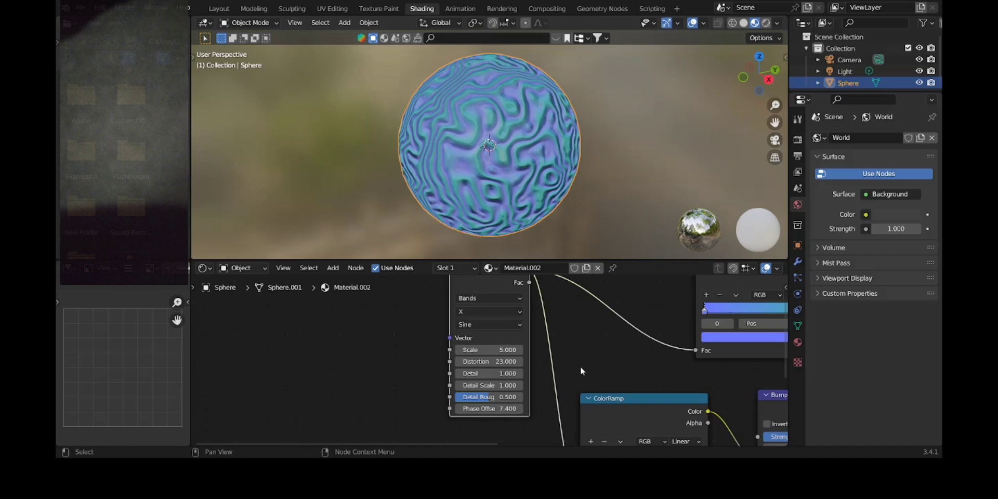
Step: Recolor the starting stop of the upper ColorRamp to a bright sky blue
scroll(580, 367, "down", 2)
scroll(581, 371, "down", 1)
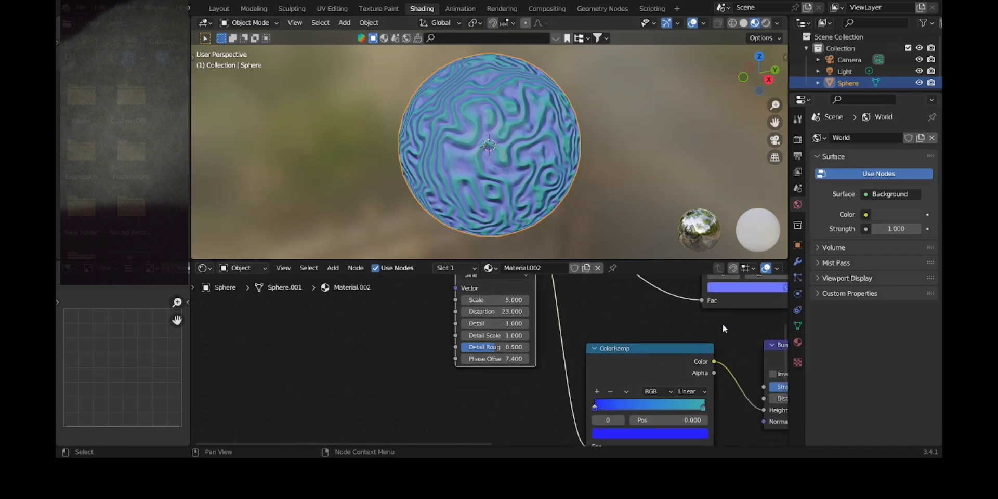
scroll(722, 323, "up", 2)
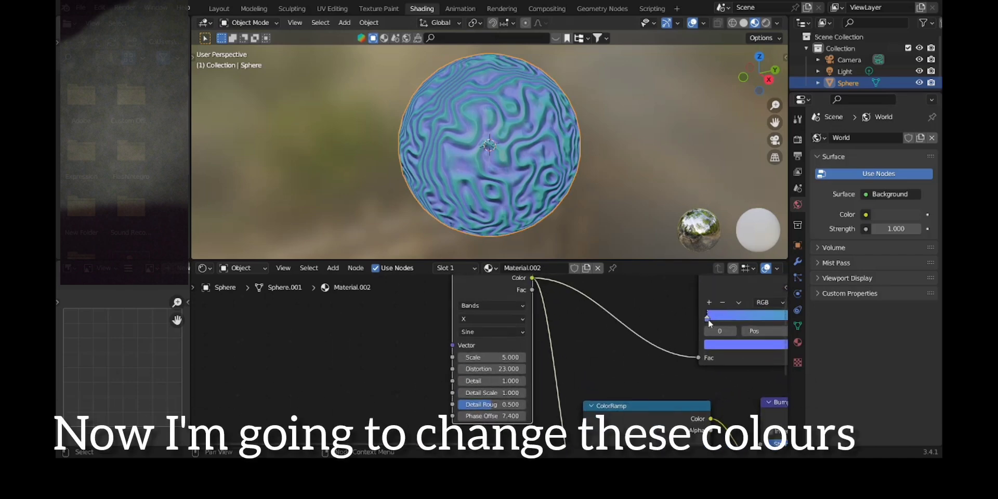
left_click(714, 345)
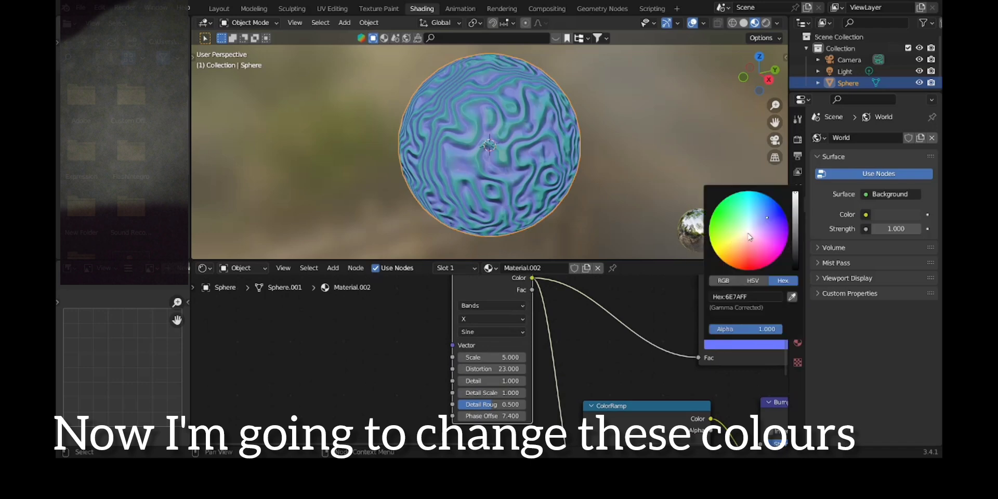
mouse_move(767, 218)
left_mouse_down()
mouse_move(754, 234)
mouse_move(756, 199)
mouse_move(754, 210)
left_mouse_up()
left_click_drag(773, 210, 762, 202)
Step: Brighten the teal end stop of the upper ColorRamp to a light cyan at full brightness
middle_click_drag(751, 306, 656, 310)
mouse_move(545, 444)
middle_mouse_down()
mouse_move(558, 414)
mouse_move(558, 444)
middle_mouse_up()
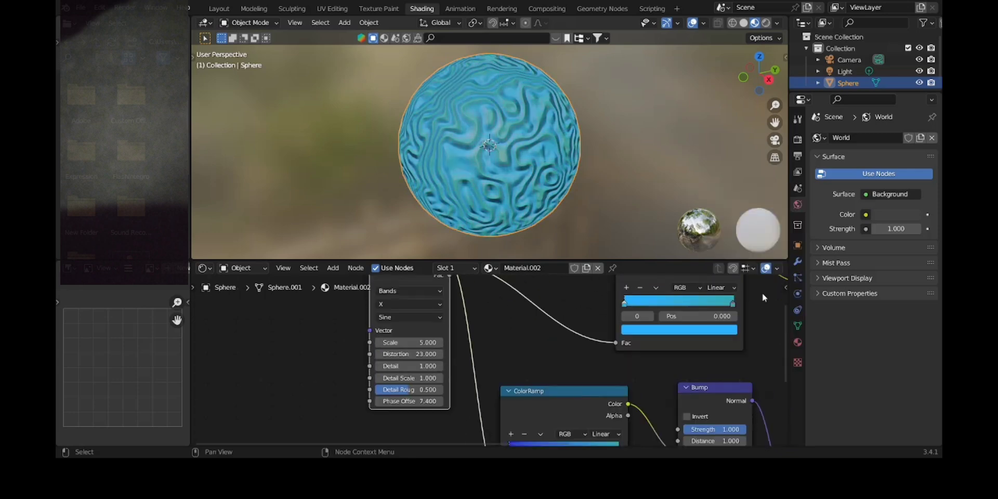
left_click(733, 303)
left_click(719, 330)
left_click_drag(713, 219, 714, 179)
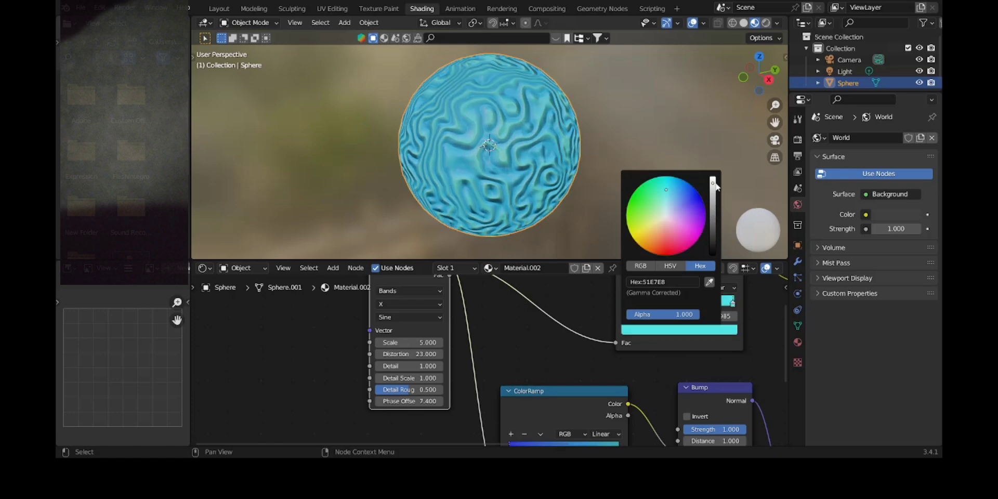
Step: Brighten the teal end stop of the lower ColorRamp to a light cyan
middle_click_drag(582, 359, 604, 318)
left_click(640, 410)
left_click(629, 437)
left_click_drag(623, 293, 623, 283)
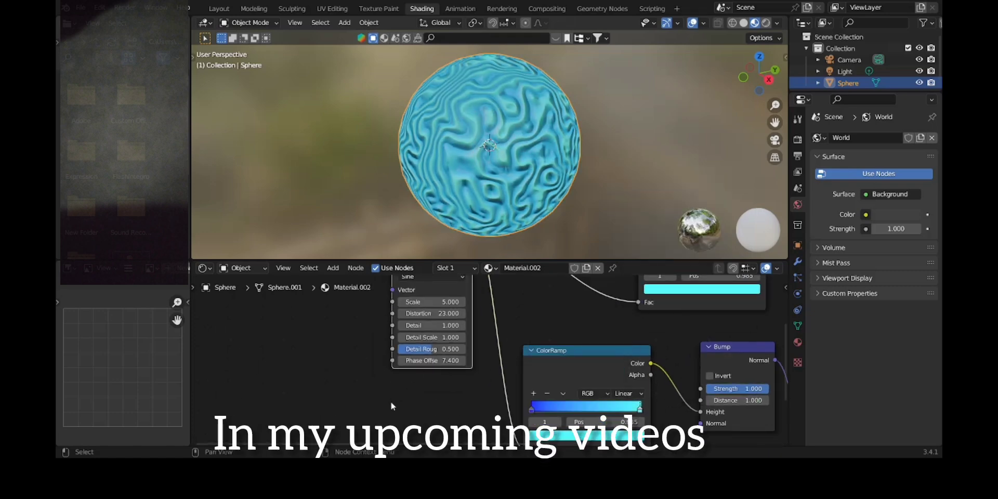
Step: Lighten the deep blue starting stop of the lower ColorRamp to azure blue and check the sphere from another angle
left_click(532, 411)
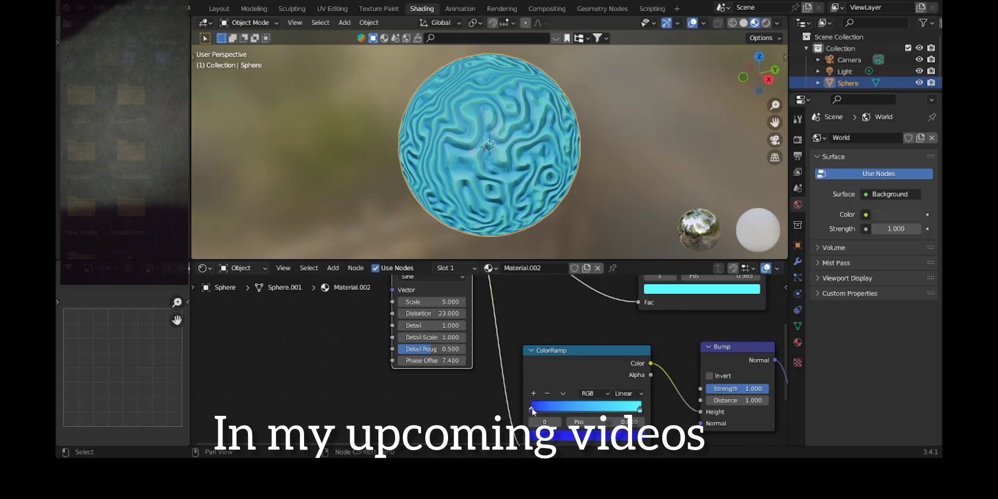
left_click(539, 437)
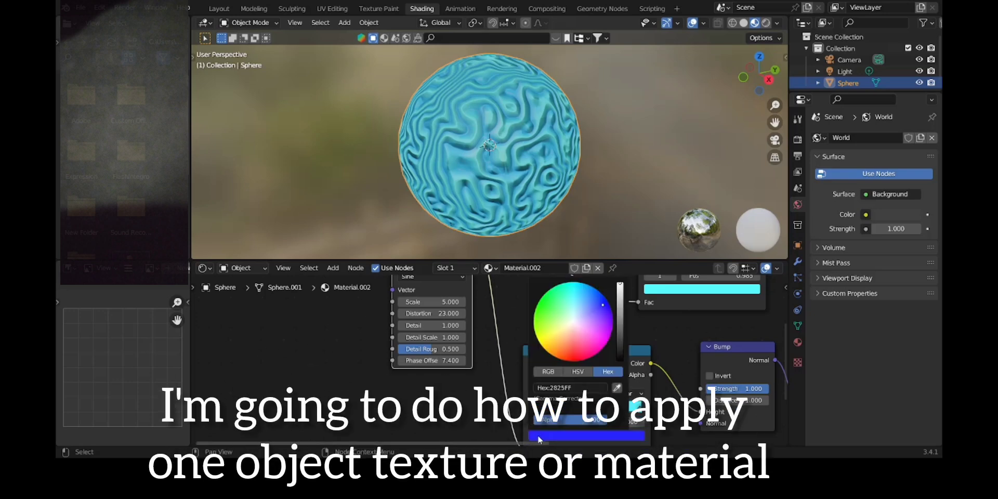
left_click(592, 297)
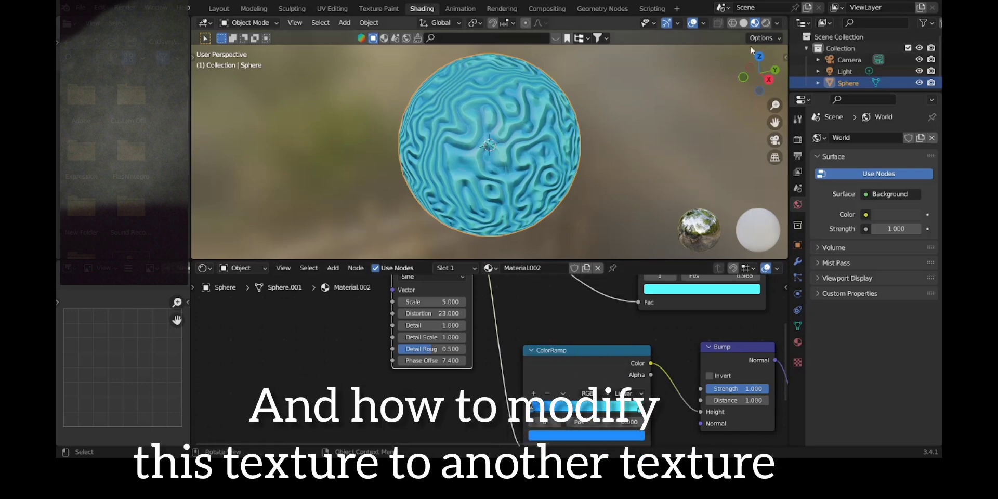
left_click_drag(760, 59, 772, 41)
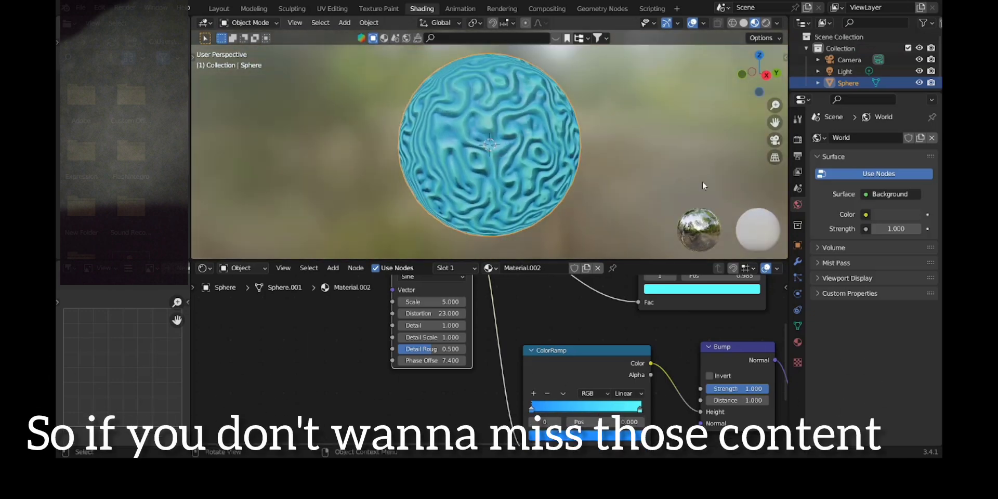